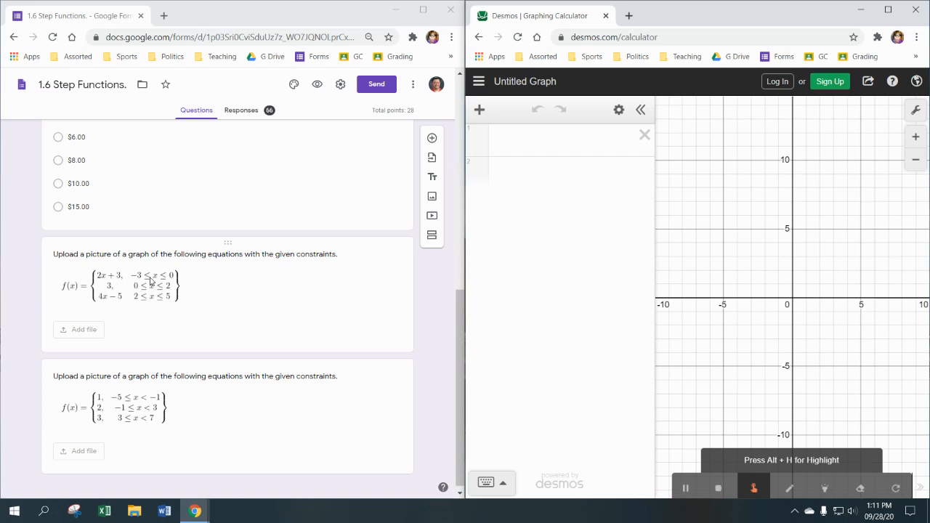
- Enter 2x+3 {-3 ≤ x ≤ 0} as the first expression in the graphing calculator
click(514, 143)
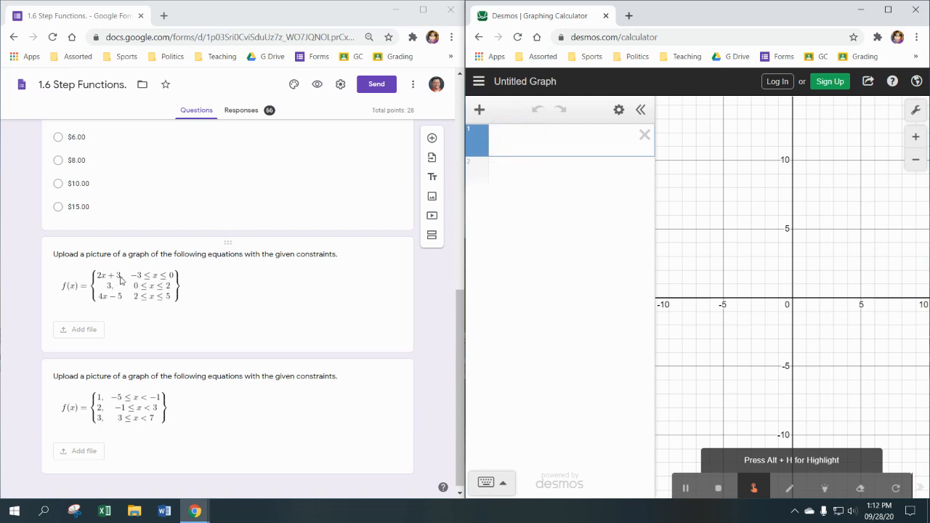
text(2x + 3)
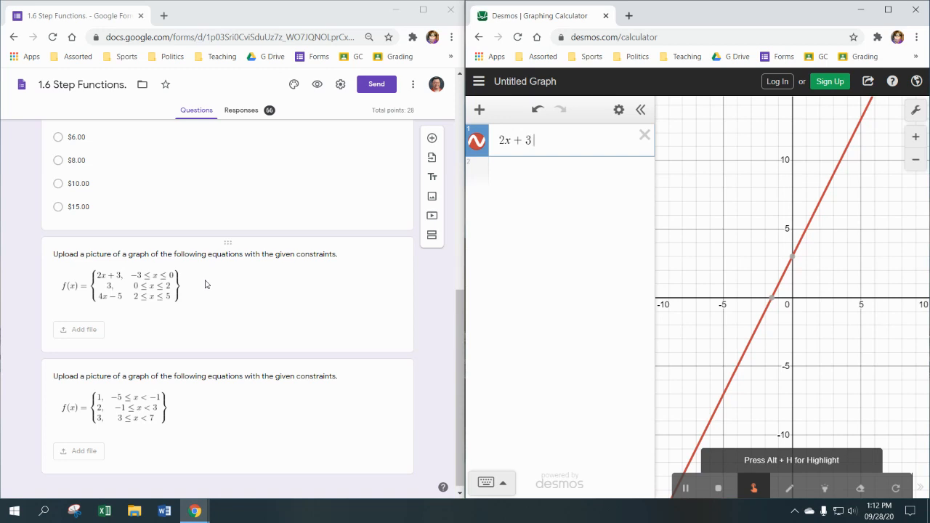
text({)
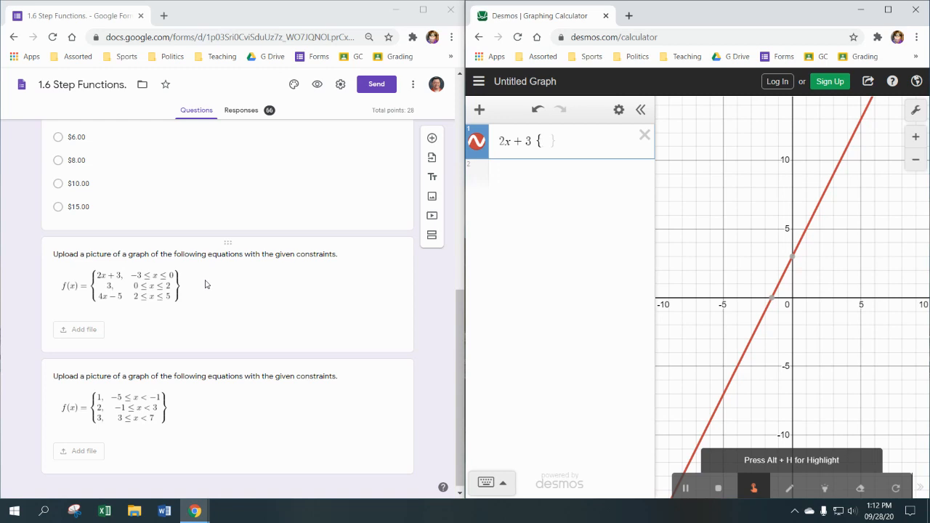
text(-3)
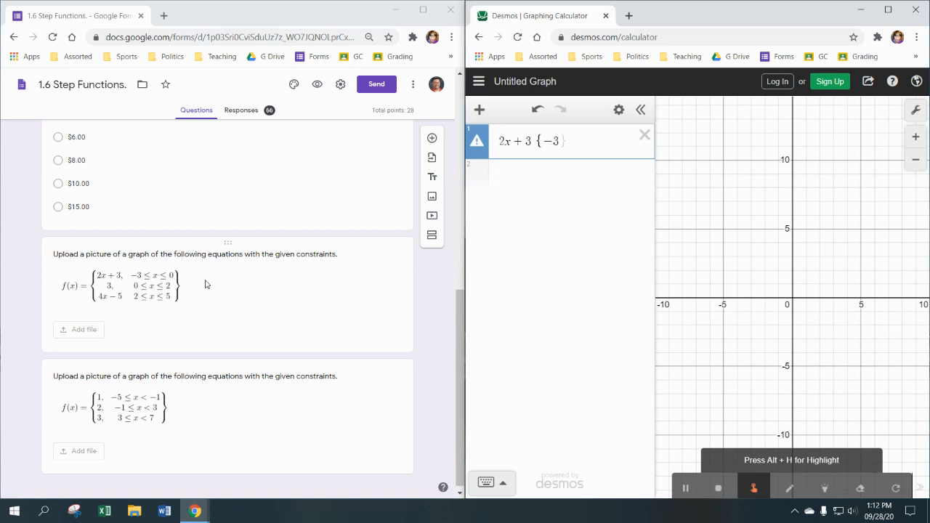
text(<)
text(x)
text(<=)
text(0)
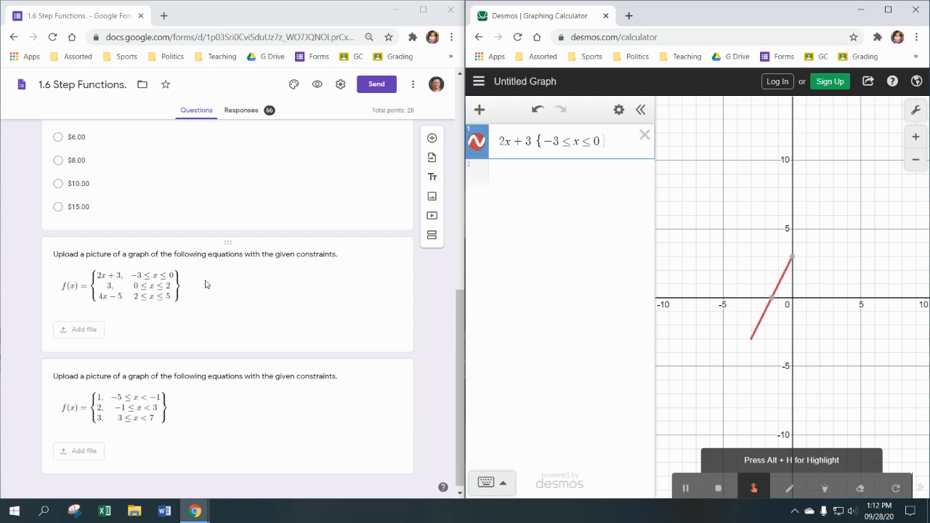
text(})
- Add the constant piece 3 {0 ≤ x ≤ 2} as the second expression
click(576, 174)
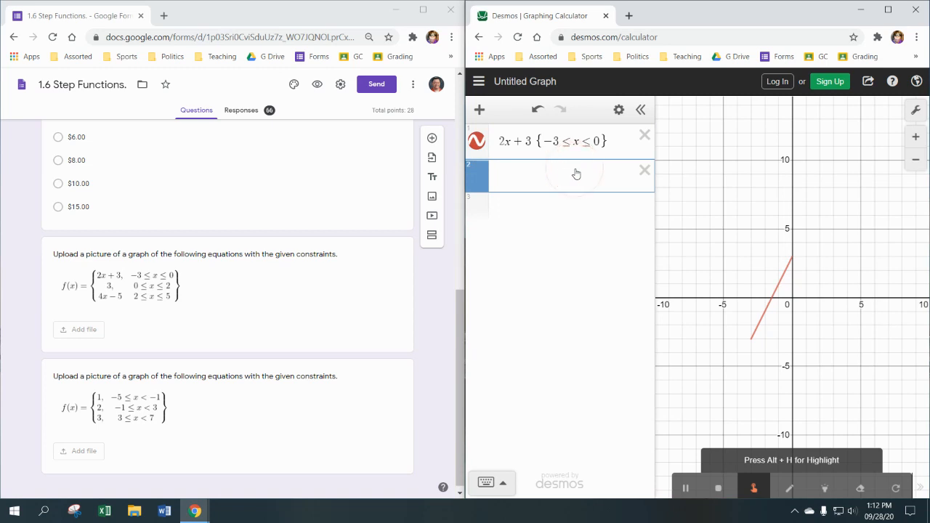
text(3{)
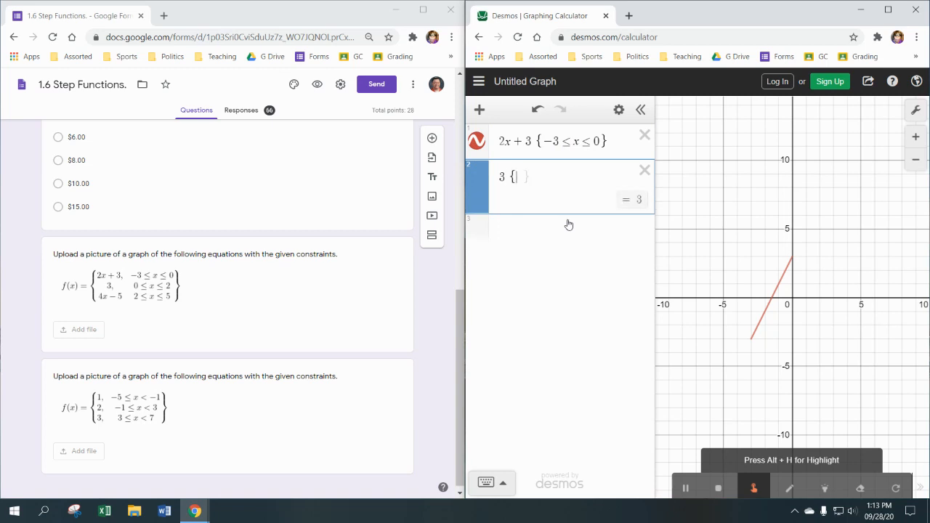
text(0)
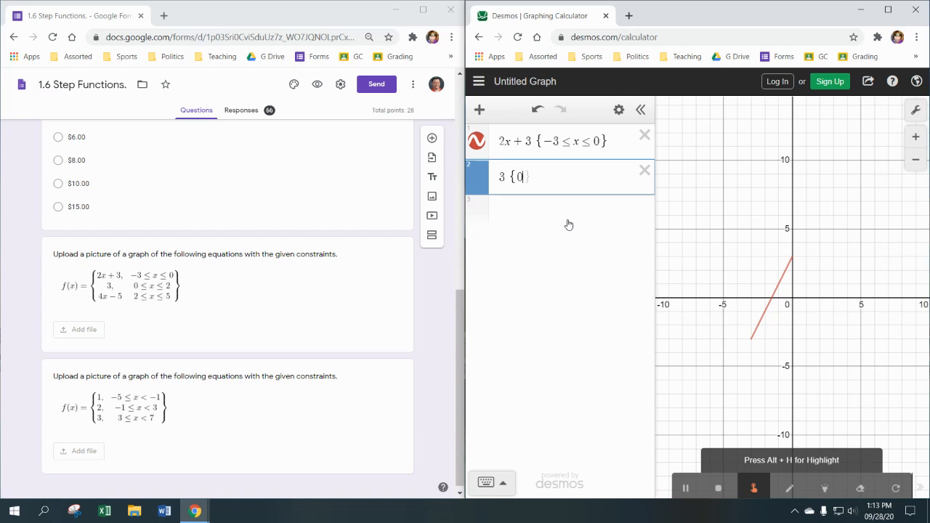
text(<)
text(x)
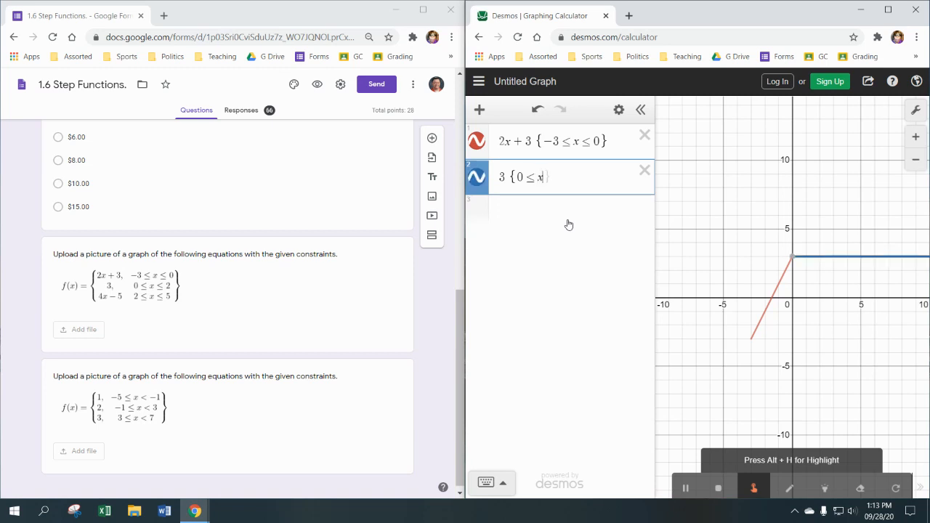
text(<=2)
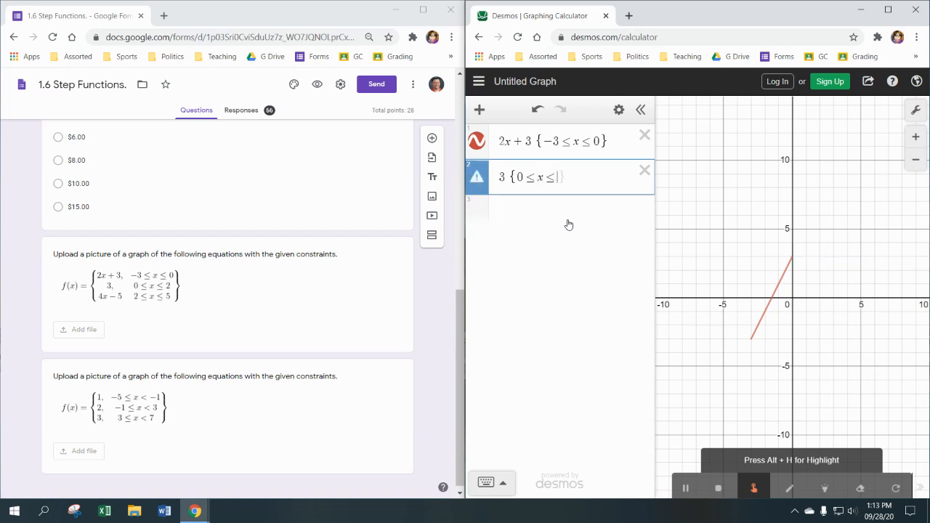
text(})
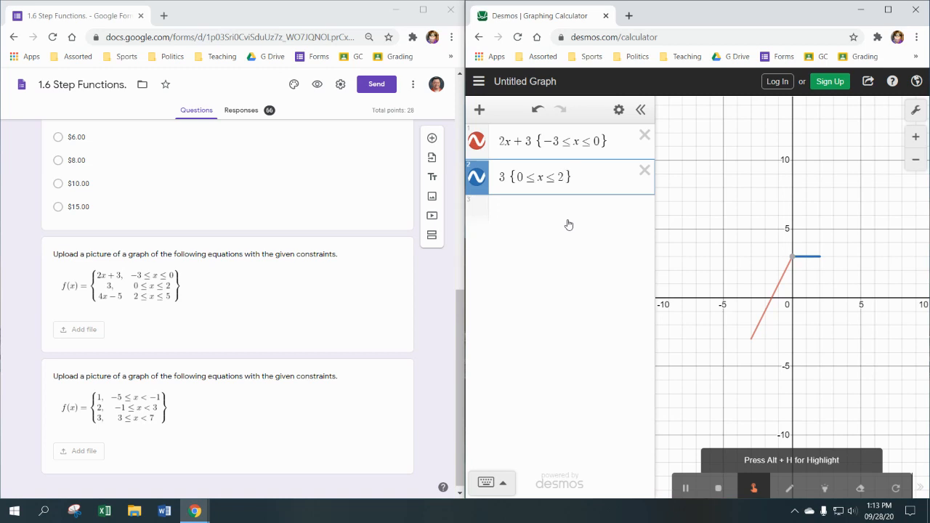
click(805, 263)
- Add 4x-5 {2 ≤ x ≤ 5} as the third expression
click(519, 208)
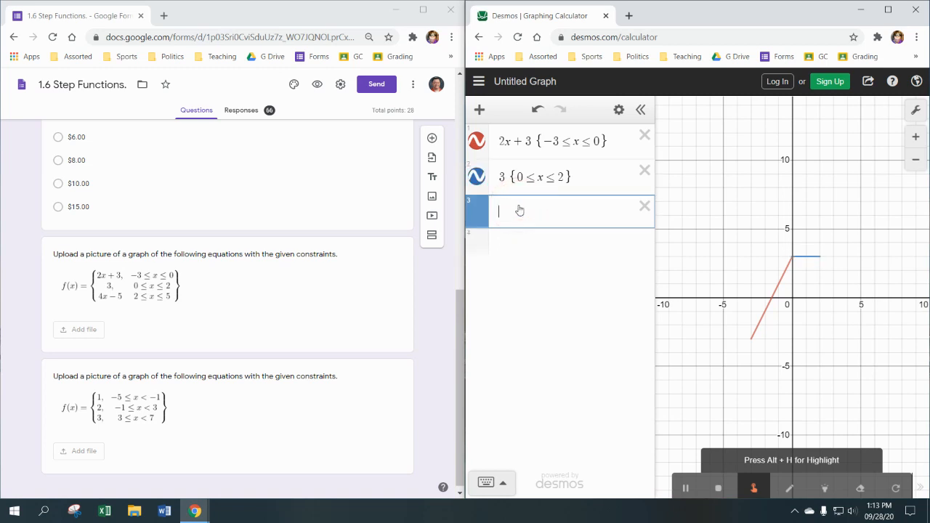
text(4)
text(x-5)
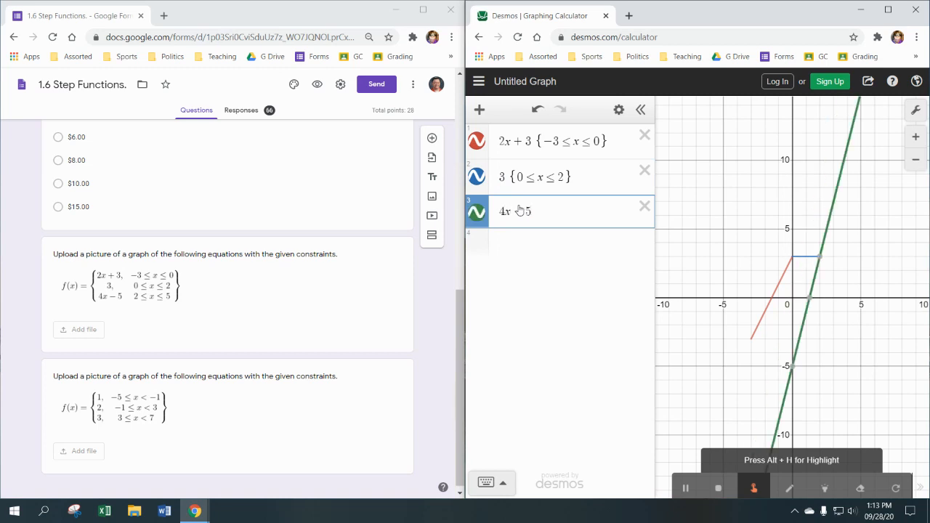
text( {2<)
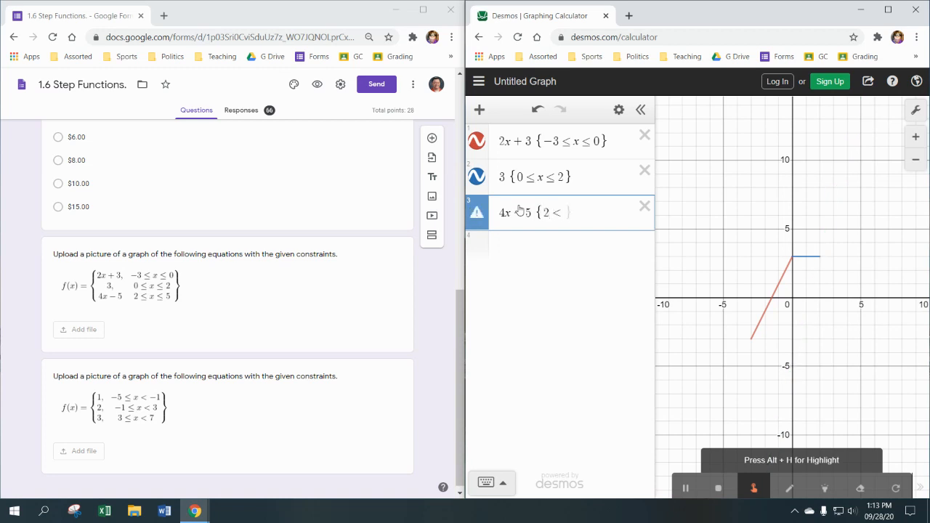
text(x)
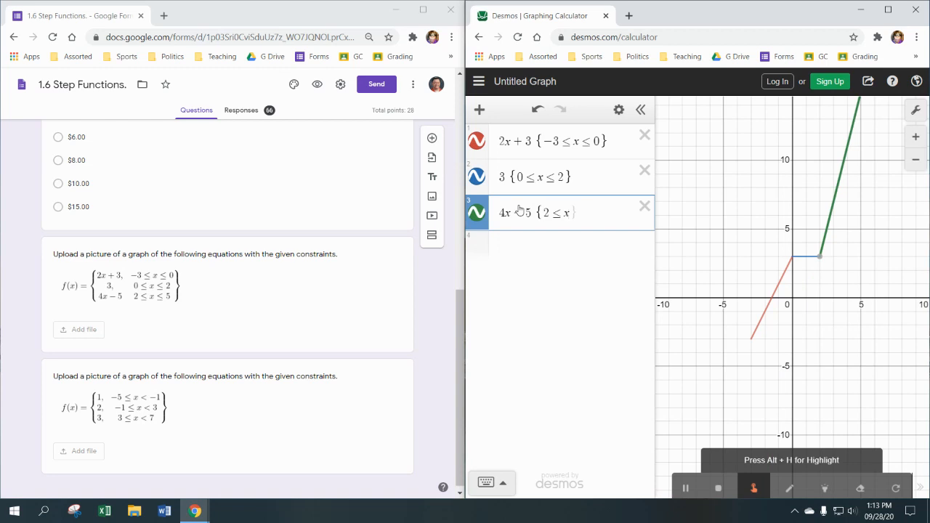
text(<=)
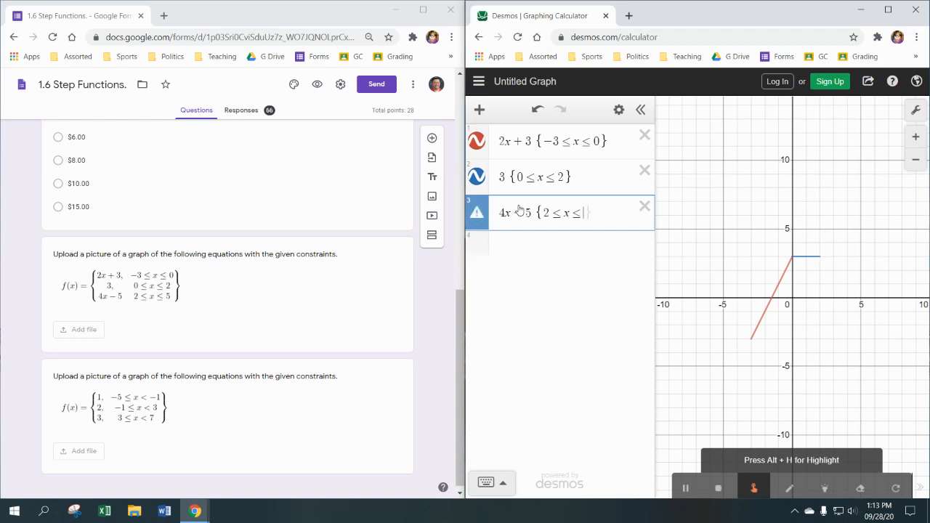
text(5})
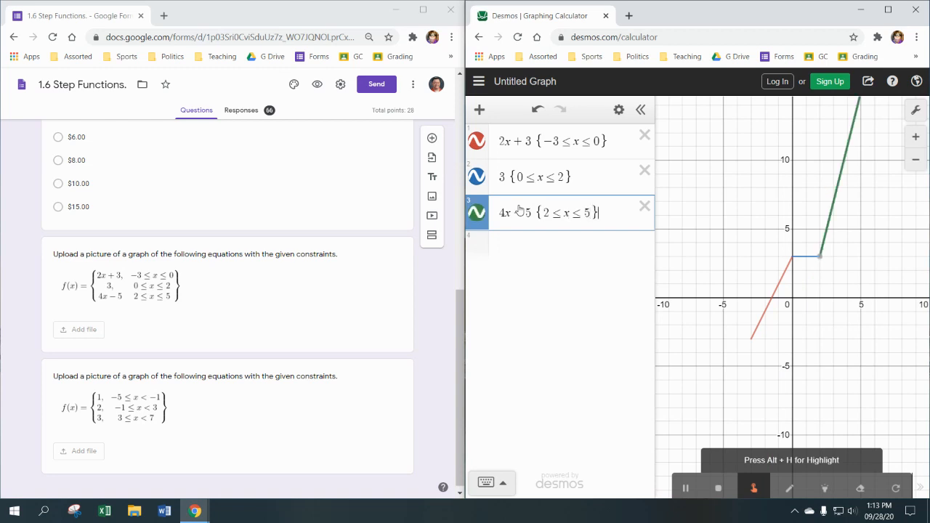
- Export the complete piecewise graph as a PNG image and close the export dialog
mouse_move(820, 261)
drag(854, 236, 818, 289)
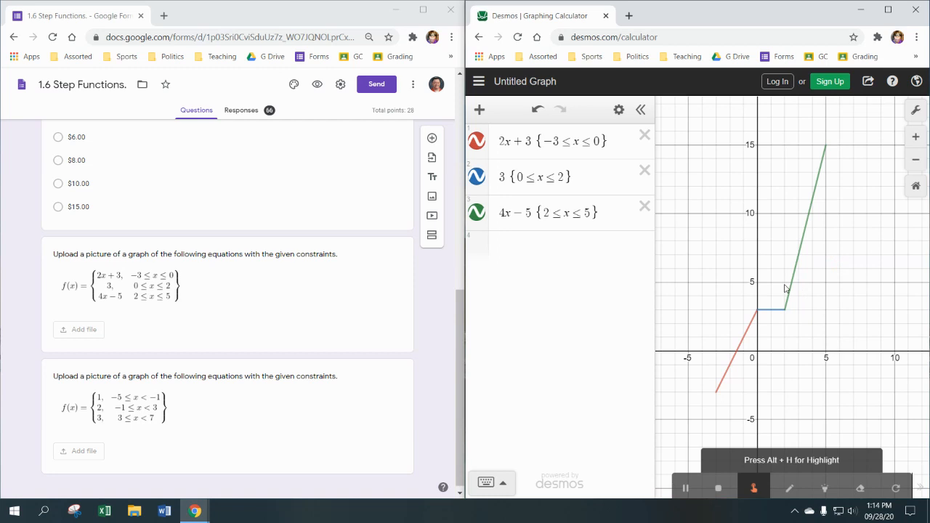
click(868, 86)
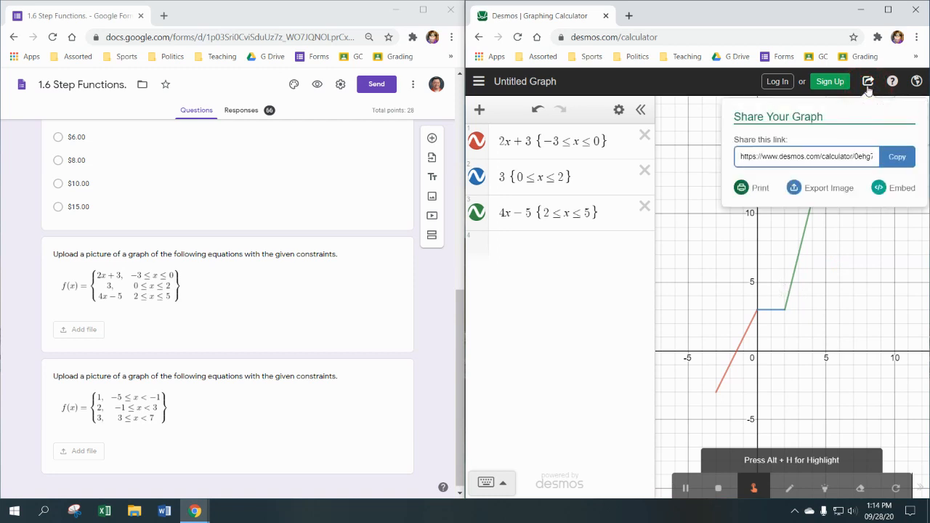
click(832, 192)
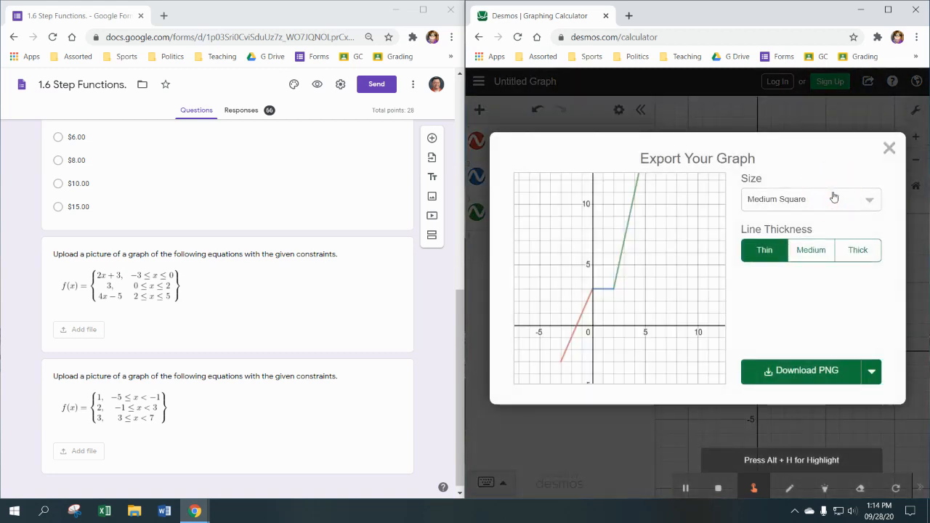
click(828, 372)
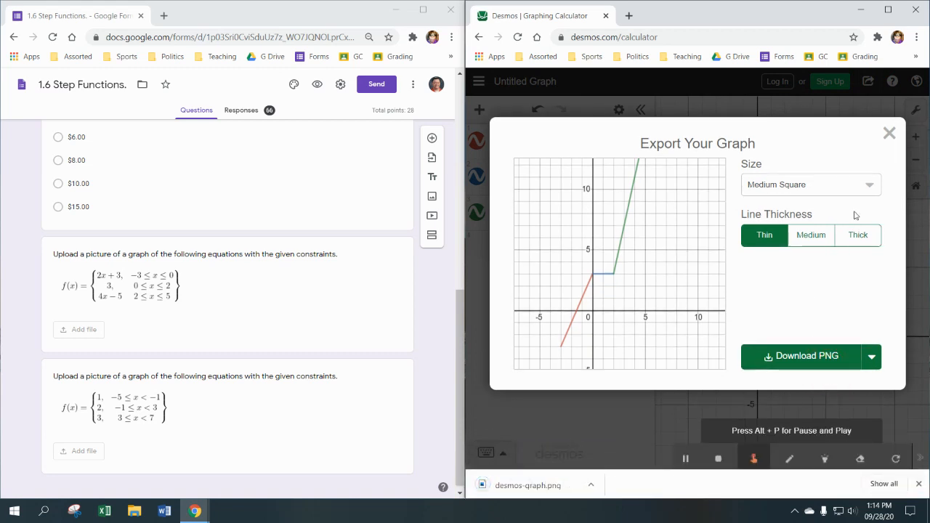
click(889, 134)
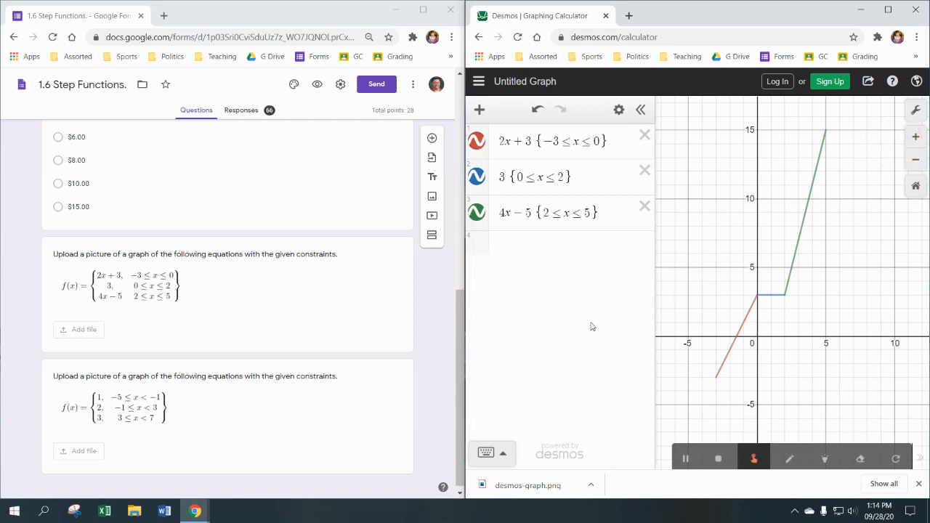
click(105, 338)
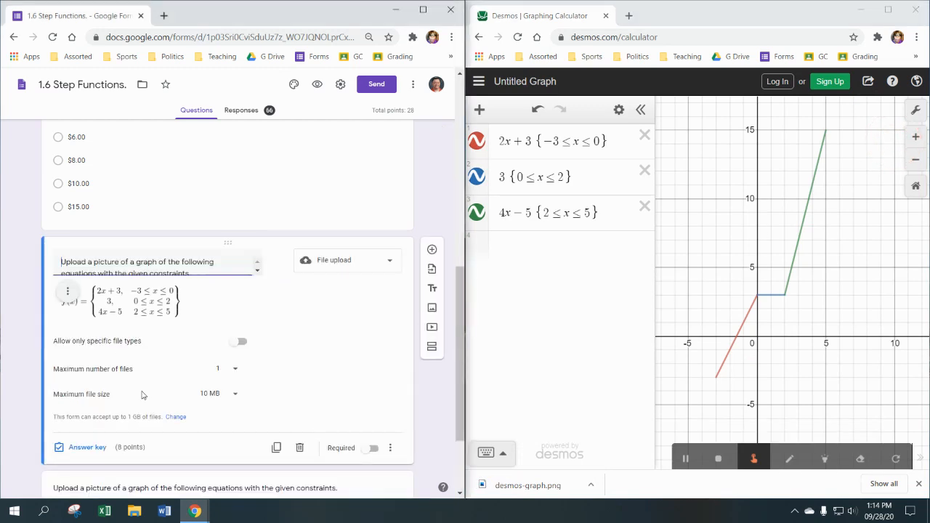
scroll(193, 433, down, 1)
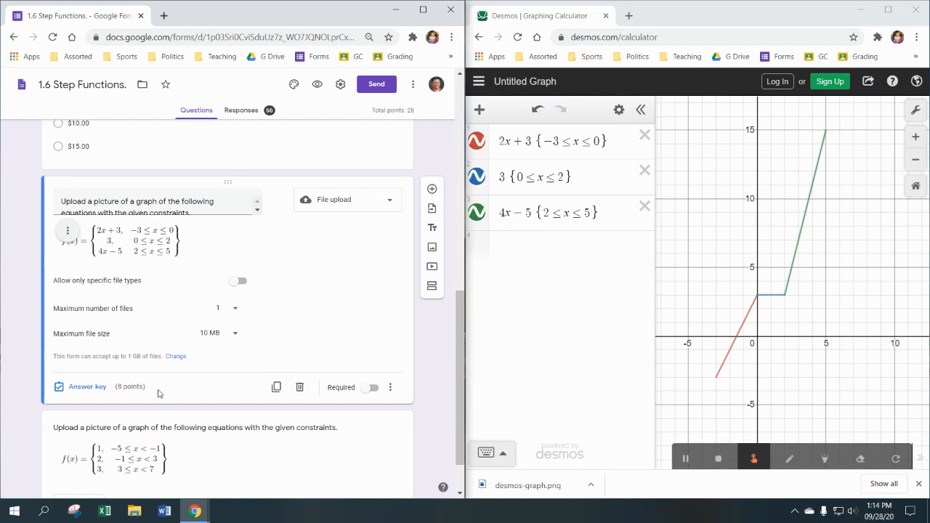
click(73, 148)
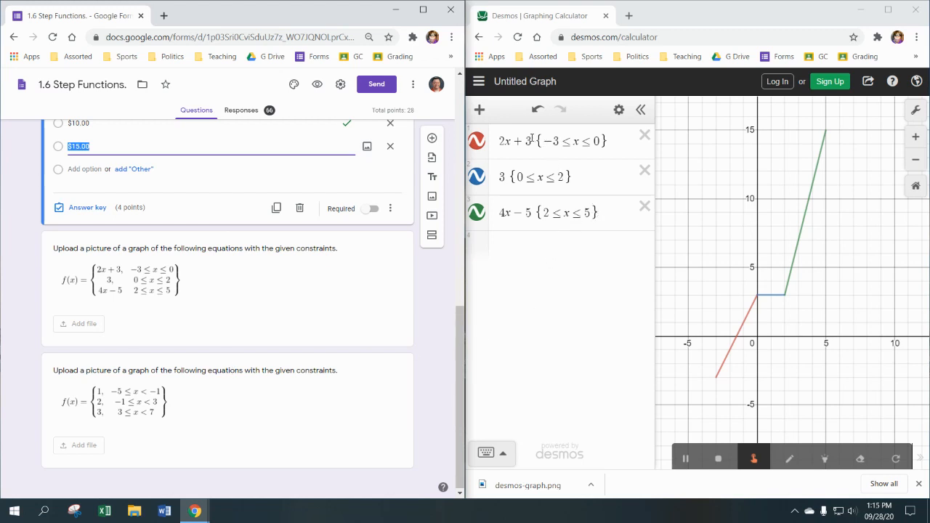
- Change the first expression to 1 {-5 ≤ x < -1} for the second piecewise function
drag(531, 140, 499, 141)
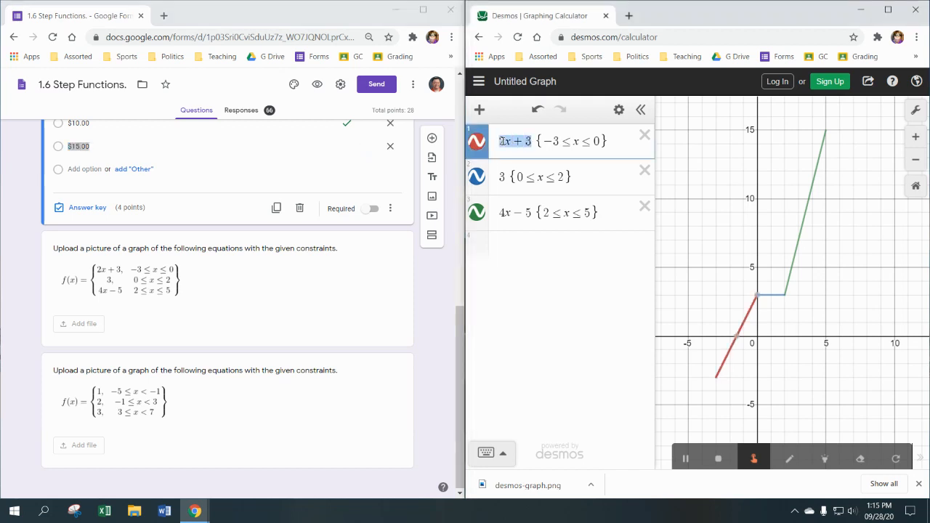
text(1)
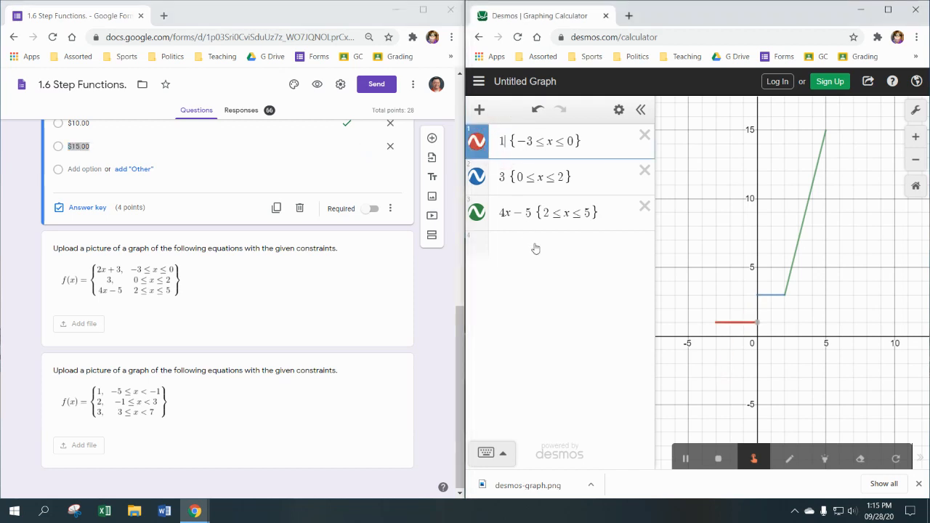
click(531, 143)
key(BackSpace)
text(5)
click(569, 141)
click(574, 140)
key(BackSpace)
text(-1)
- Change the second expression to 2 {-1 ≤ x < 3}
click(505, 178)
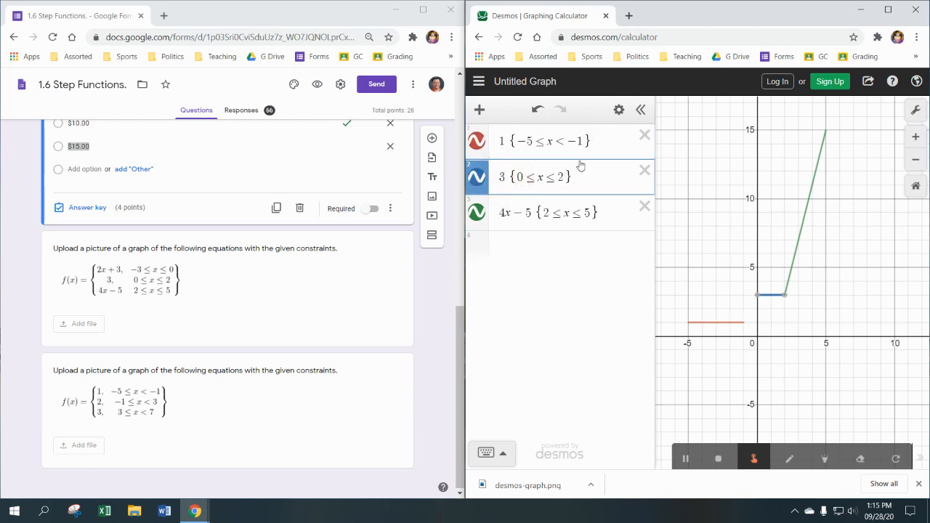
key(BackSpace)
text(2)
click(528, 176)
key(BackSpace)
text(-1)
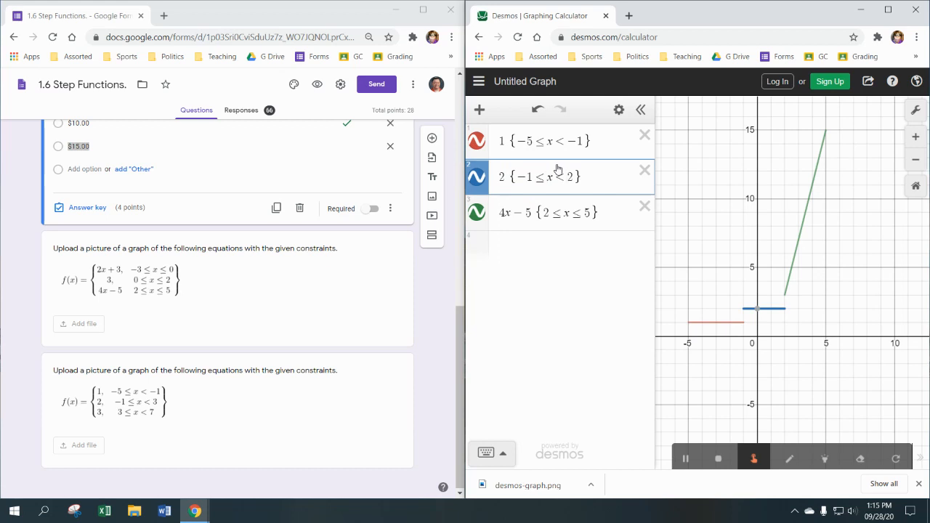
click(573, 175)
key(BackSpace)
text(3)
- Change the third expression to 3 {3 ≤ x < 7}
drag(532, 212, 499, 212)
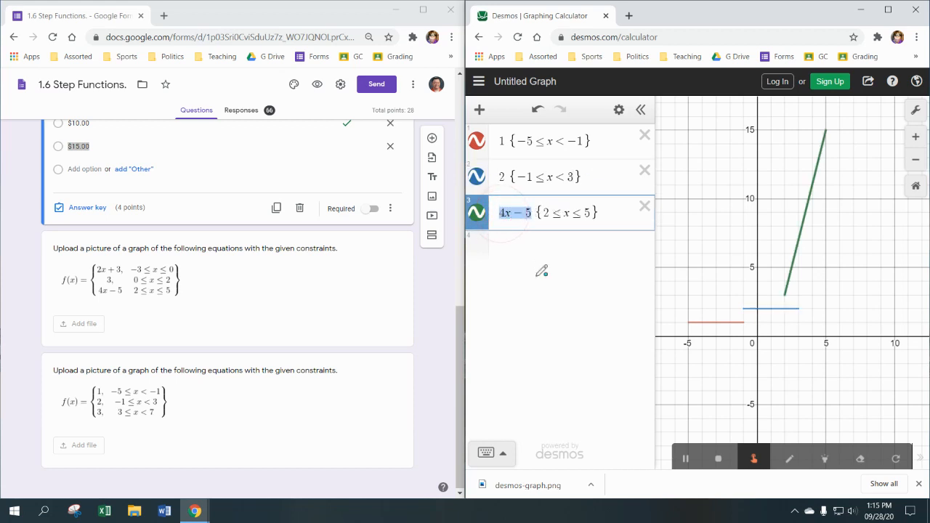
text(3)
click(521, 212)
key(BackSpace)
text(3)
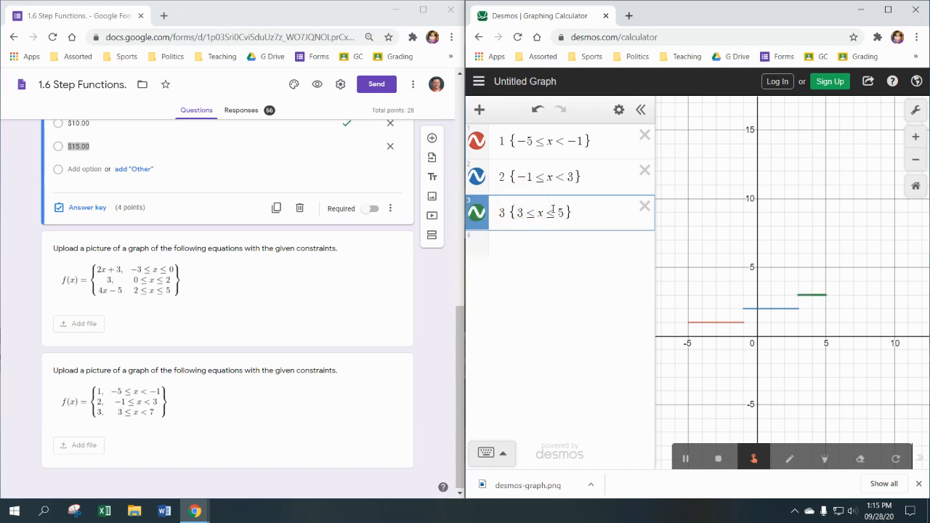
key(BackSpace)
text(7)
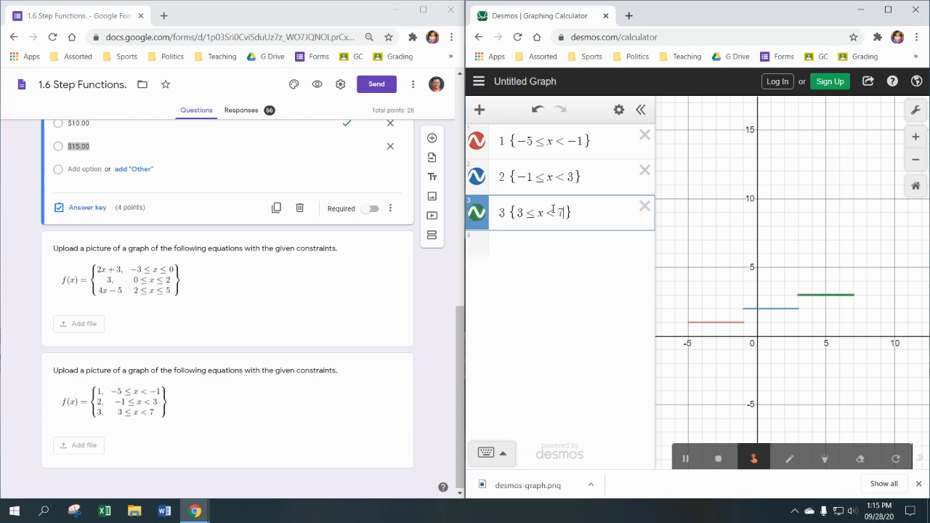